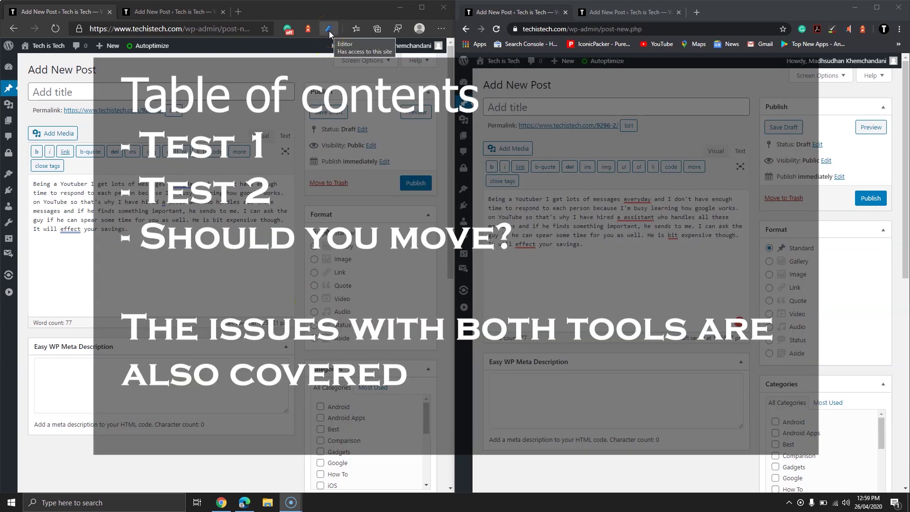
# Open the Grammarly extension popup in Edge to switch Grammarly off for this post.
pyautogui.click(288, 32)
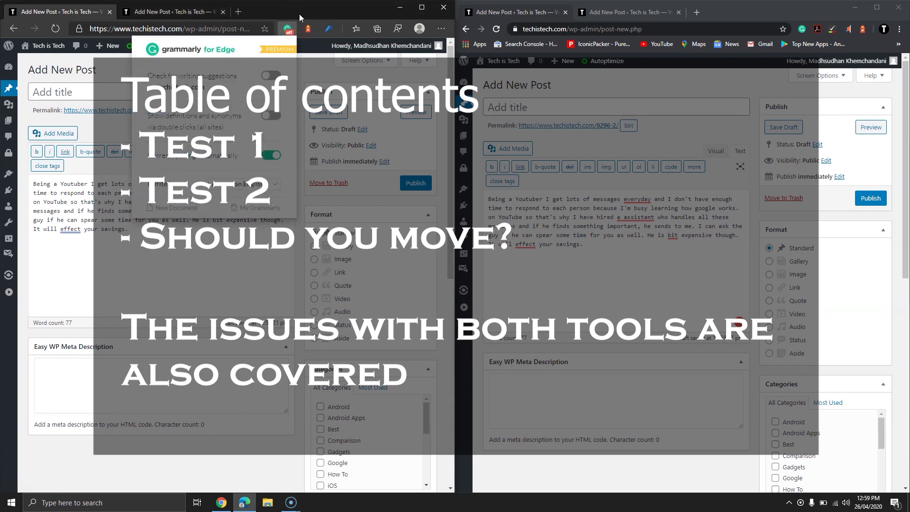
pyautogui.click(789, 27)
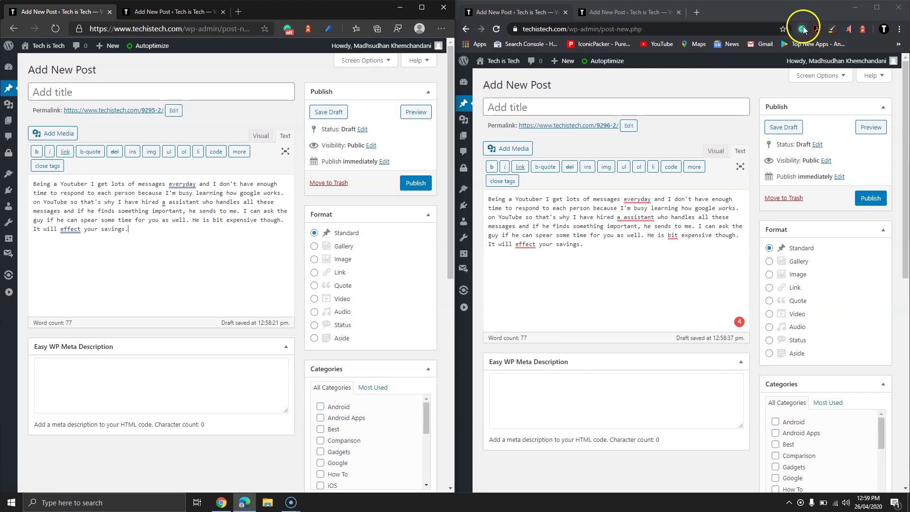
pyautogui.click(755, 18)
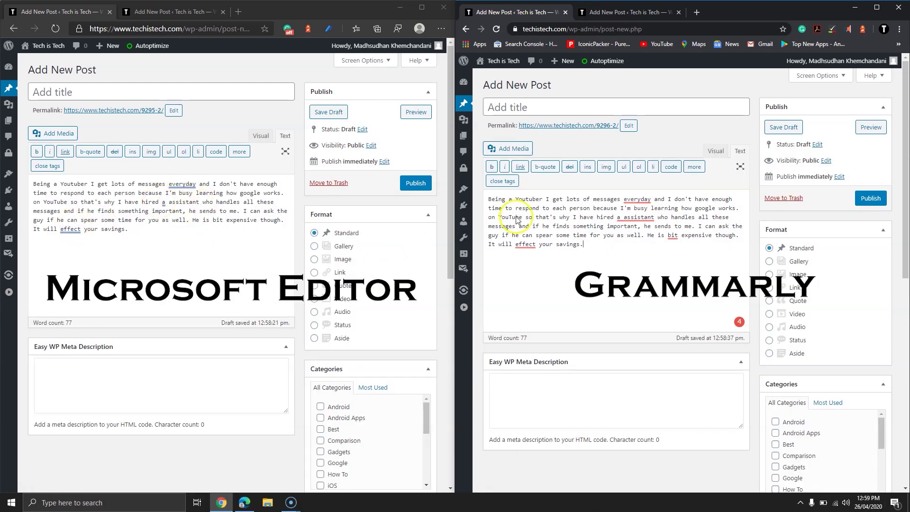
pyautogui.click(525, 244)
pyautogui.moveTo(739, 323)
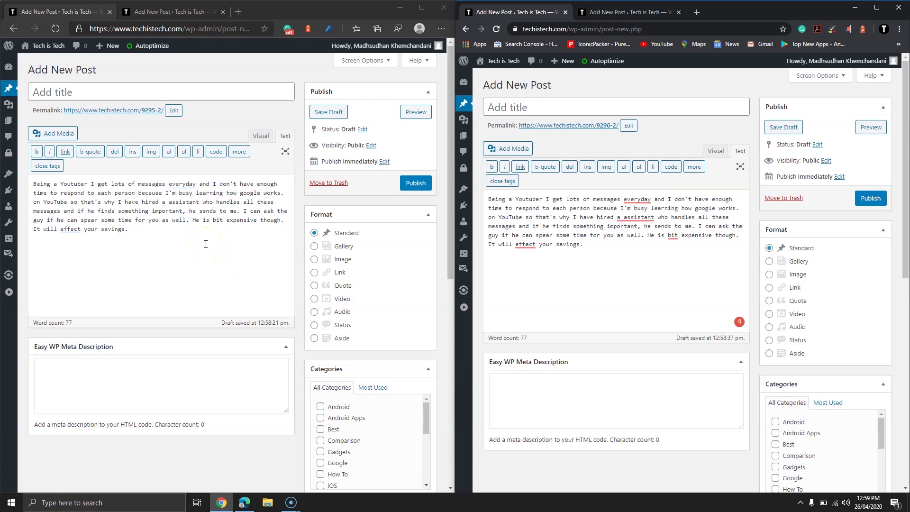
pyautogui.click(189, 184)
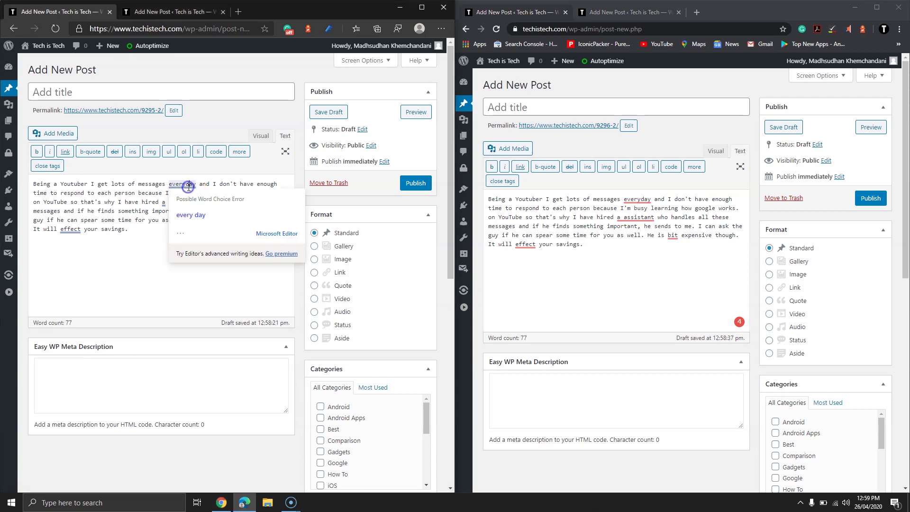
pyautogui.click(195, 214)
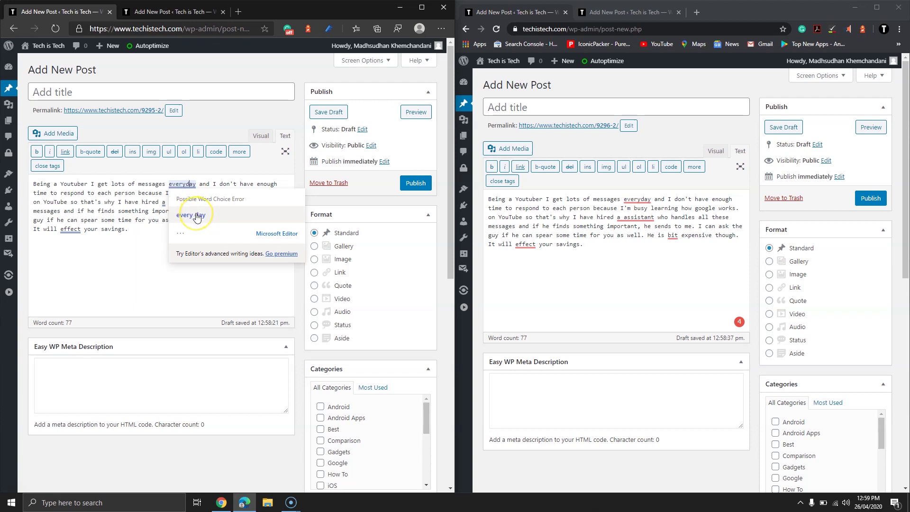
pyautogui.click(152, 244)
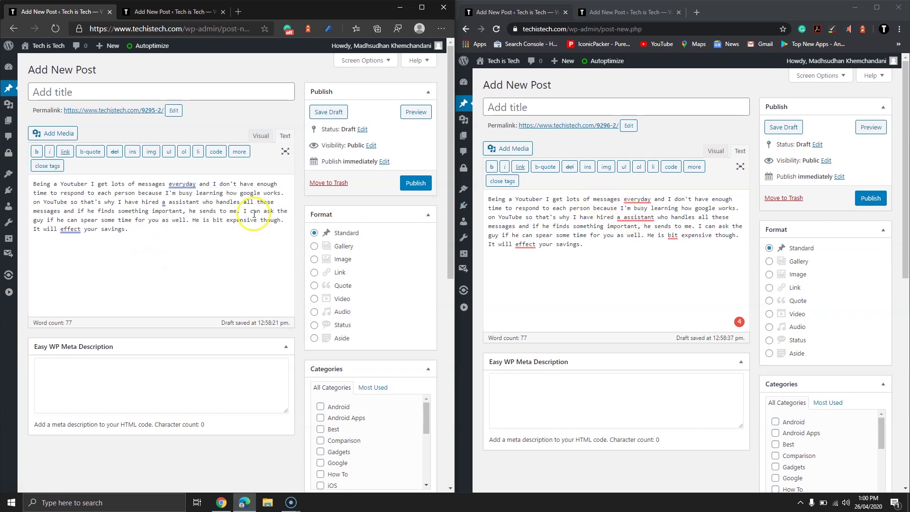
pyautogui.moveTo(675, 235)
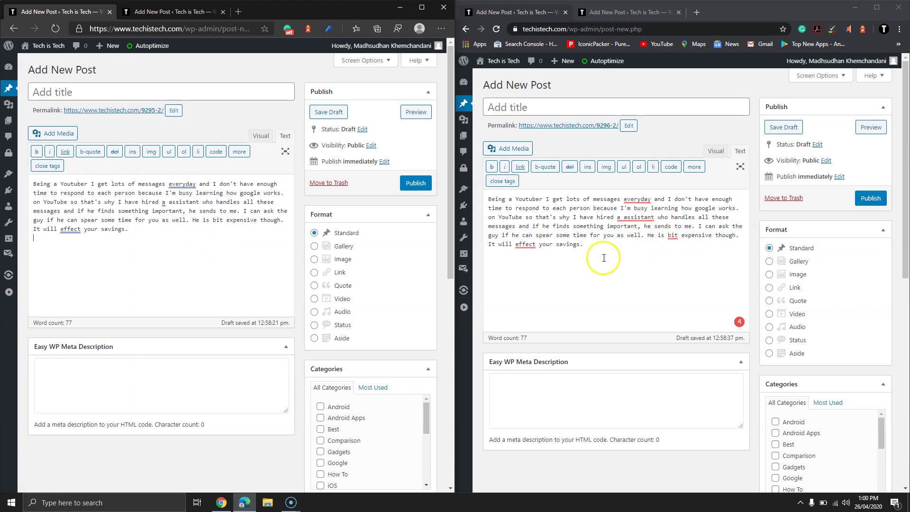
pyautogui.moveTo(598, 244); pyautogui.dragTo(473, 212)
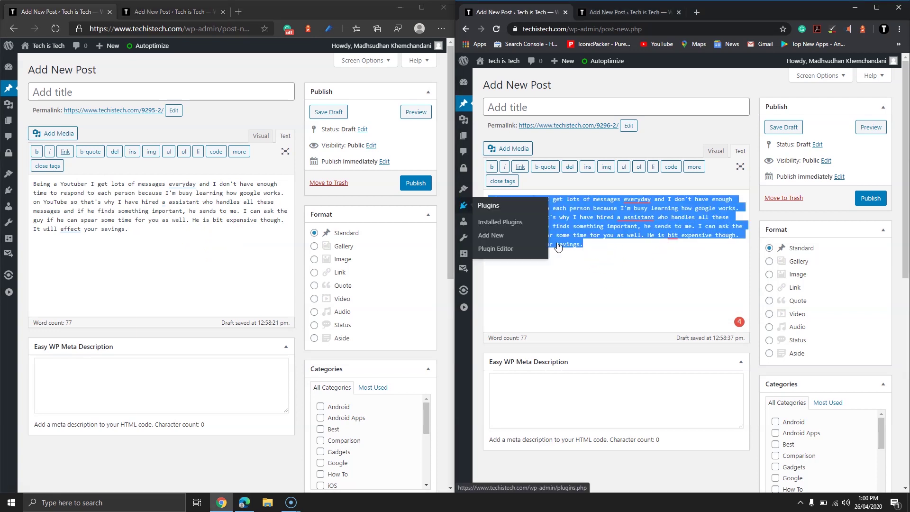
pyautogui.click(575, 243)
pyautogui.click(529, 198)
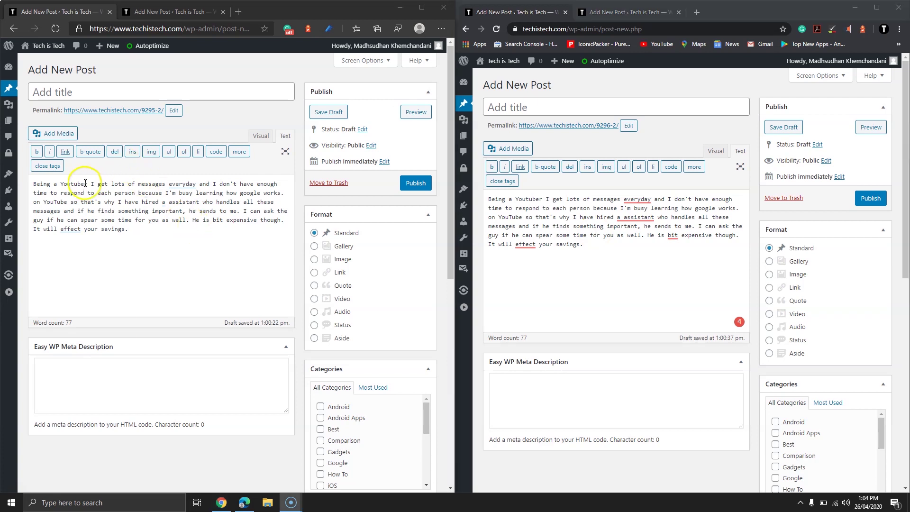
# In both posts, add a comma after Youtuber and capitalise it as YouTuber.
pyautogui.click(88, 183)
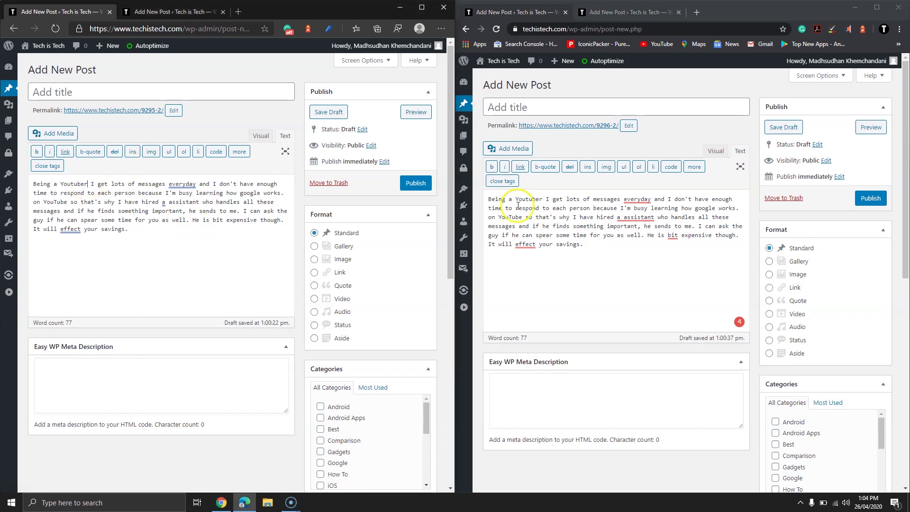
pyautogui.write(',')
pyautogui.click(544, 199)
pyautogui.write(',')
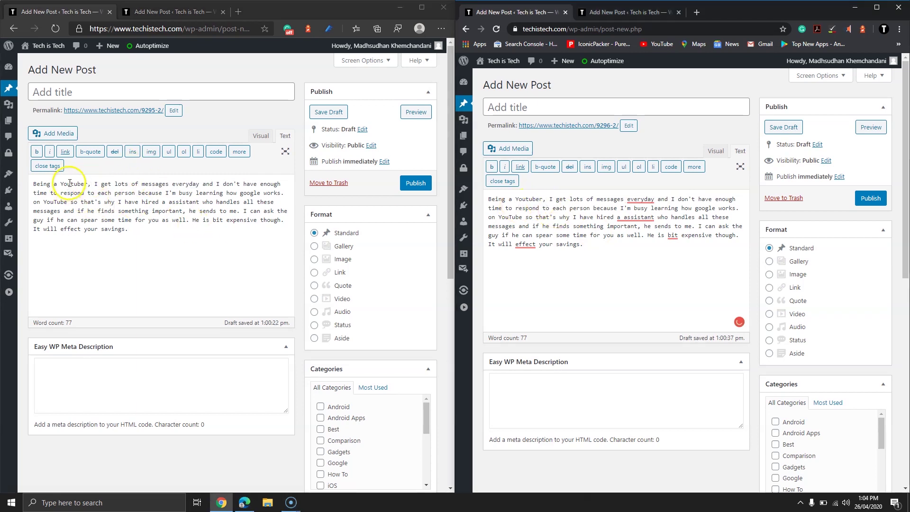
pyautogui.click(74, 182)
pyautogui.press('BackSpace')
pyautogui.write('T')
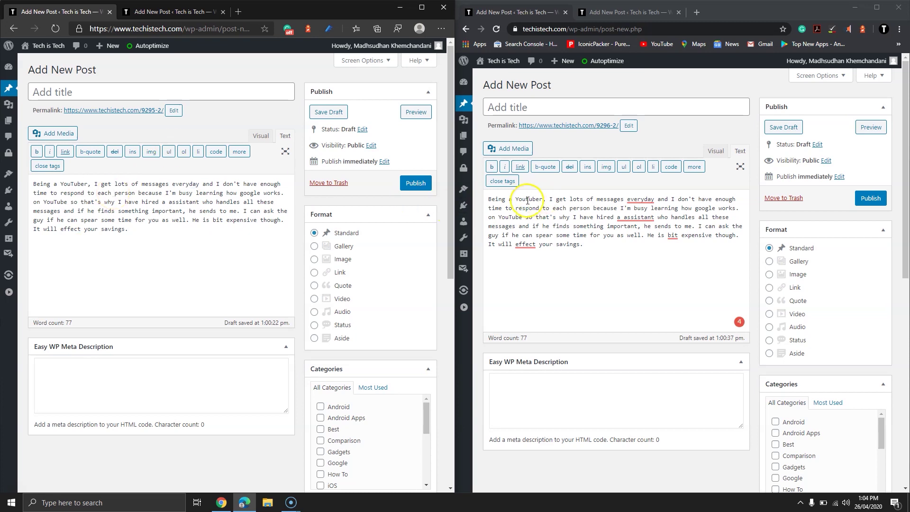
pyautogui.click(527, 199)
pyautogui.press('BackSpace')
pyautogui.write('T')
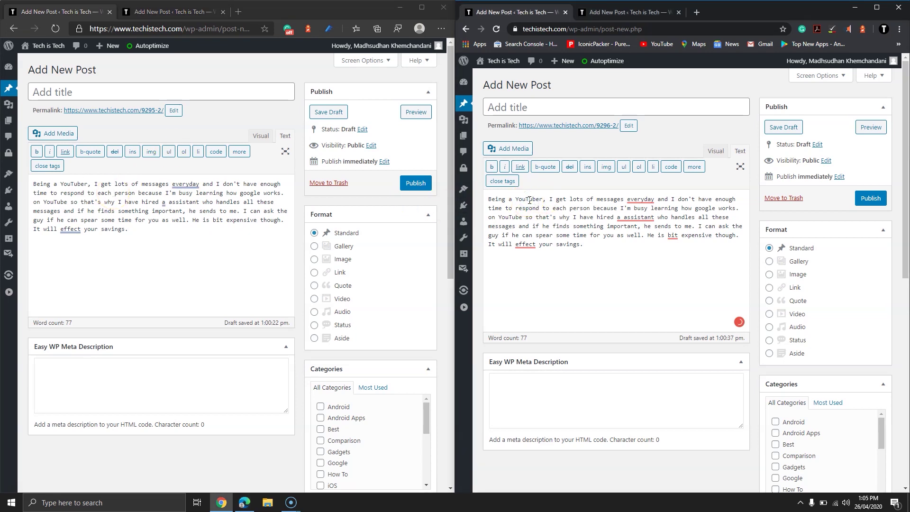
# Replace the misspelled 'spear' with 'spare' in both posts.
pyautogui.doubleClick(544, 235)
pyautogui.write('spare')
pyautogui.doubleClick(88, 220)
pyautogui.write('spare')
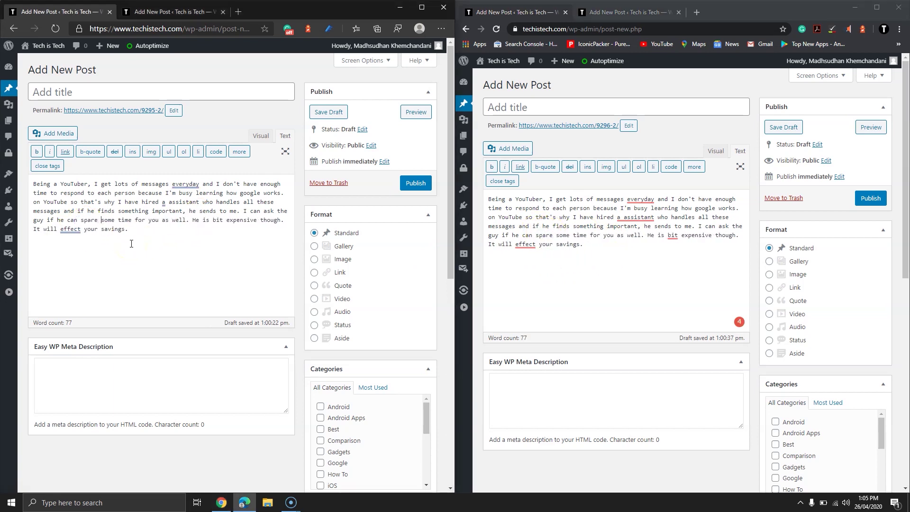
# Split 'everyday' into 'every day' and add a comma after it in both posts.
pyautogui.click(195, 184)
pyautogui.click(195, 215)
pyautogui.click(640, 200)
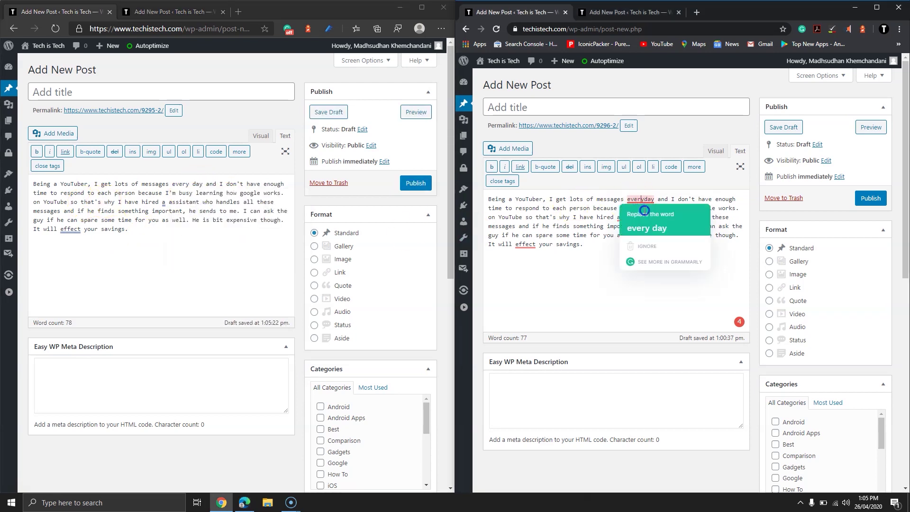
pyautogui.click(203, 184)
pyautogui.write(',')
pyautogui.click(661, 199)
pyautogui.write(',')
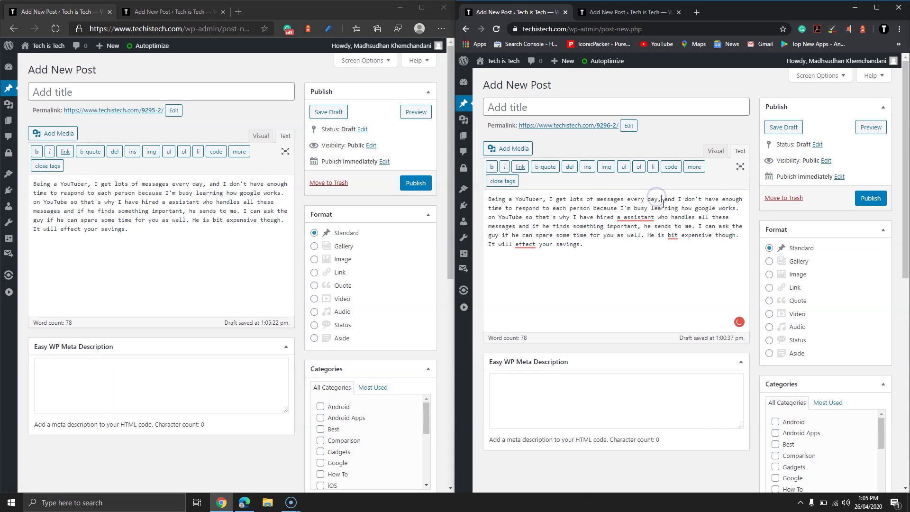
# Capitalise 'on' to 'On' at the start of the third line.
pyautogui.click(271, 263)
pyautogui.click(35, 200)
pyautogui.hotkey('shift', 'Right')
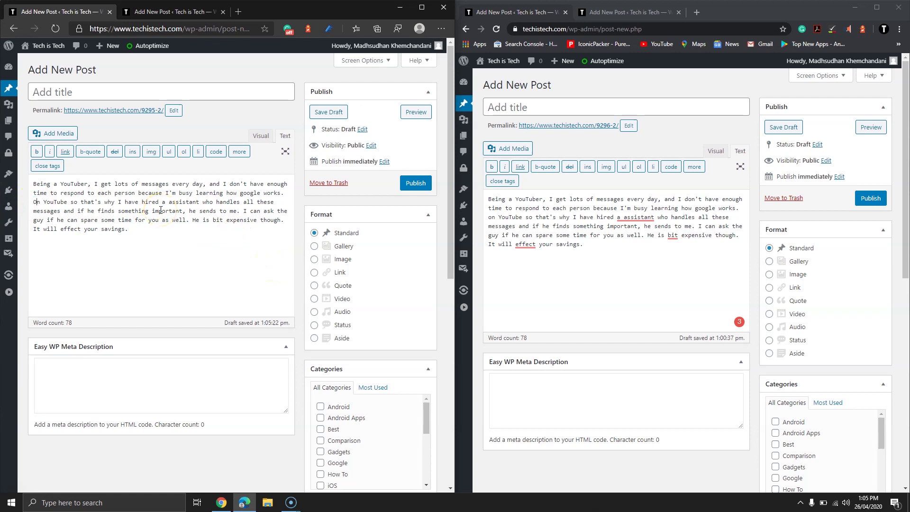
pyautogui.click(490, 218)
pyautogui.hotkey('shift', 'Right')
pyautogui.write('O')
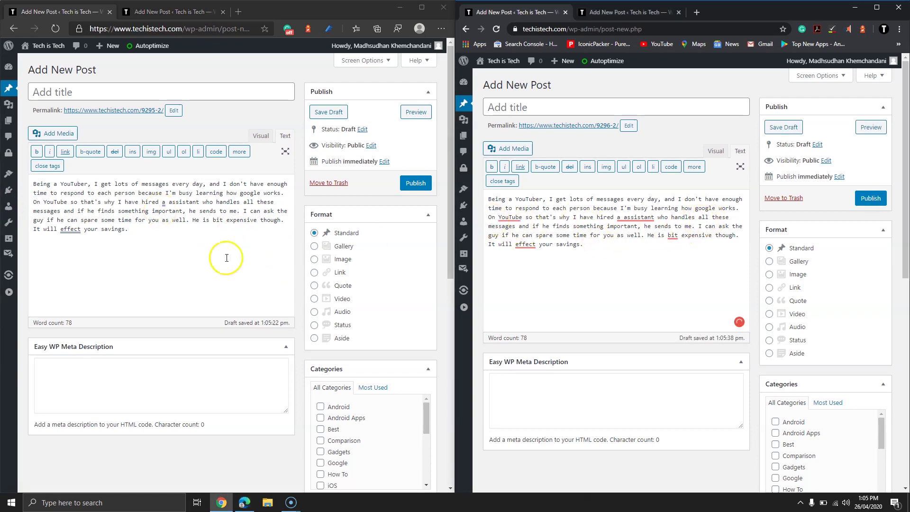
# Accept the 'an assistant' article correction in both posts.
pyautogui.click(163, 202)
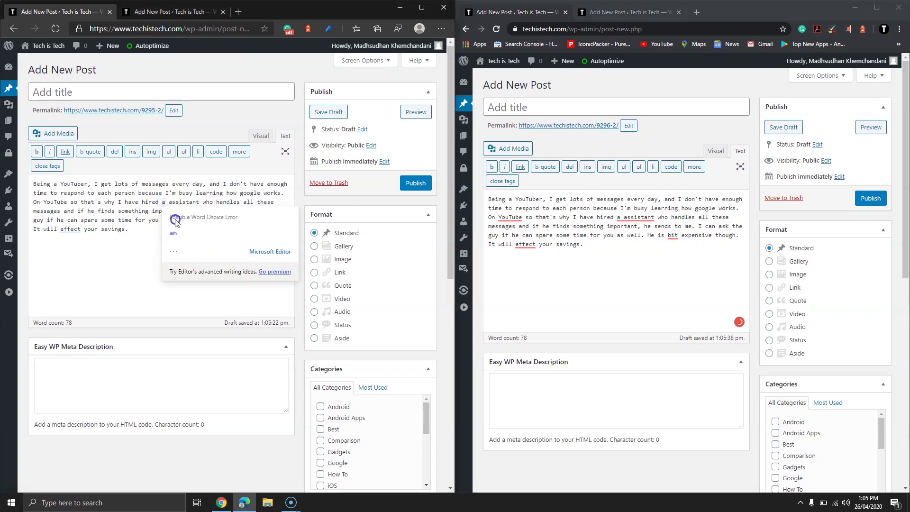
pyautogui.click(175, 233)
pyautogui.click(618, 218)
pyautogui.click(635, 232)
# Add a comma after 'On YouTube' in both posts.
pyautogui.moveTo(509, 218)
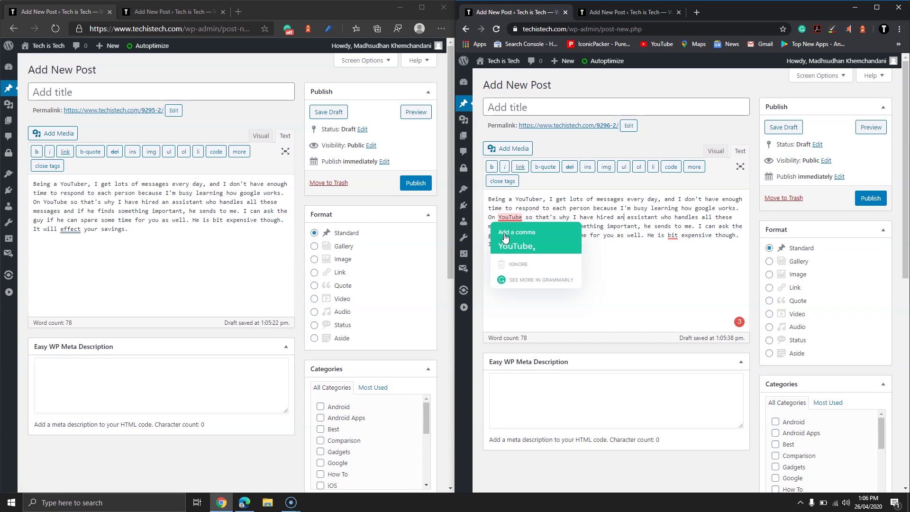
pyautogui.click(504, 237)
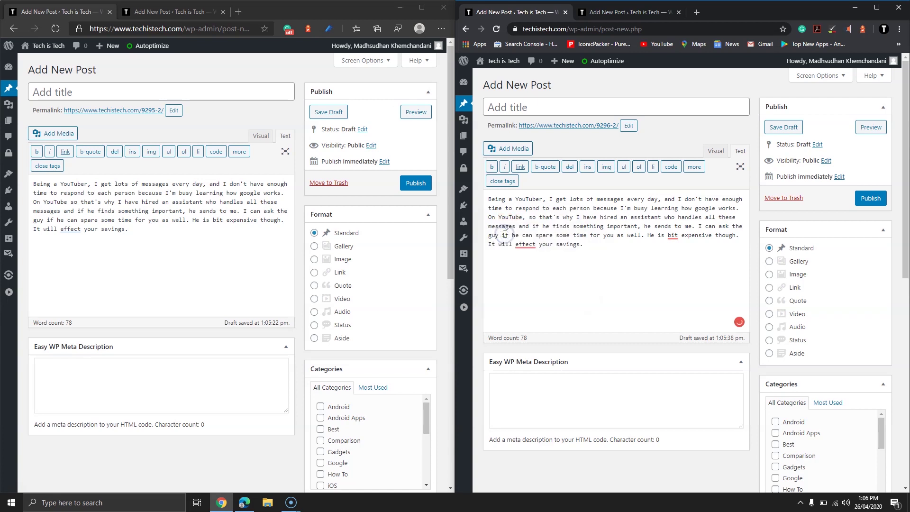
pyautogui.click(67, 203)
pyautogui.write(',')
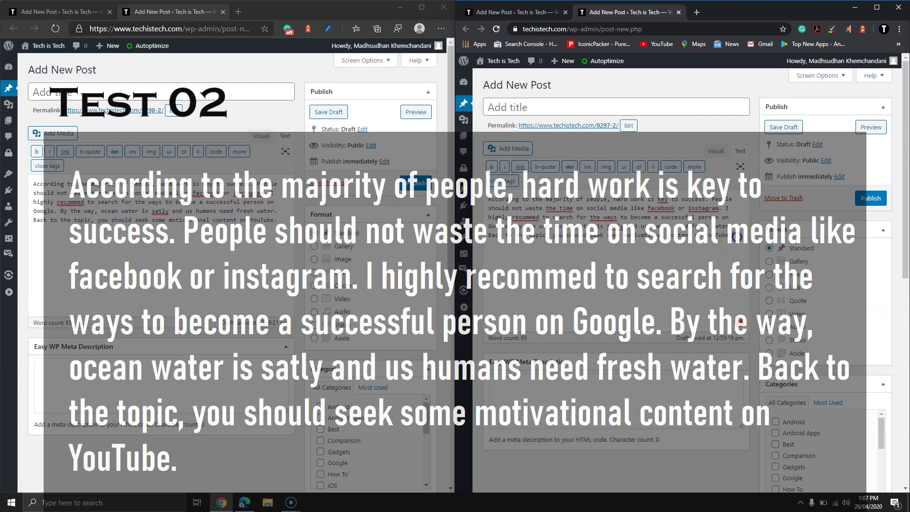
pyautogui.moveTo(740, 237); pyautogui.dragTo(484, 196)
pyautogui.click(599, 240)
pyautogui.click(621, 268)
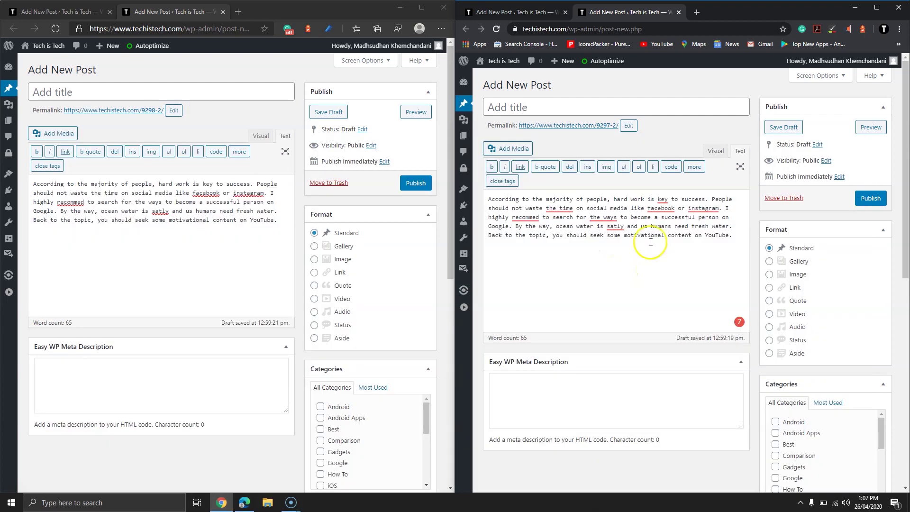
pyautogui.click(603, 257)
pyautogui.click(623, 249)
# Insert 'the' before 'key' in both drafts to read 'the key to success'.
pyautogui.click(662, 199)
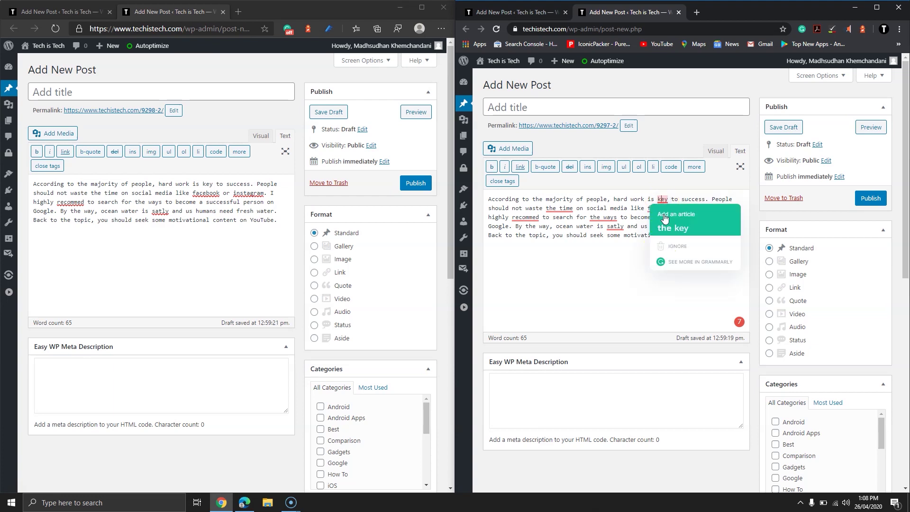
pyautogui.click(664, 218)
pyautogui.click(203, 184)
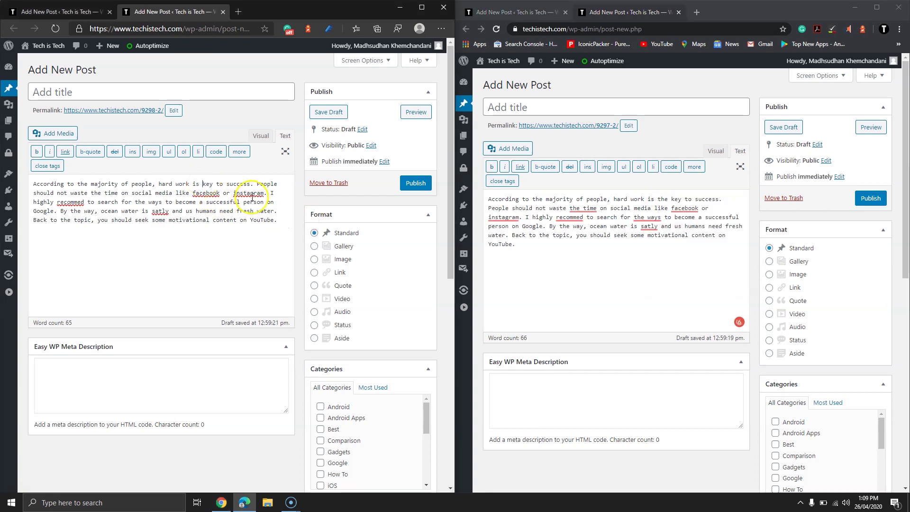
pyautogui.write('the')
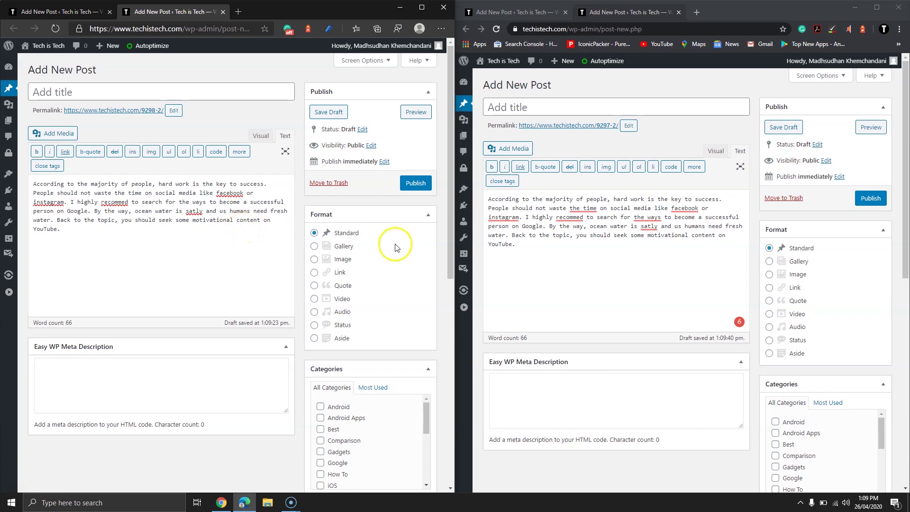
# Capitalise 'facebook' to 'Facebook' in both drafts.
pyautogui.click(237, 193)
pyautogui.click(209, 223)
pyautogui.moveTo(687, 209)
pyautogui.click(691, 236)
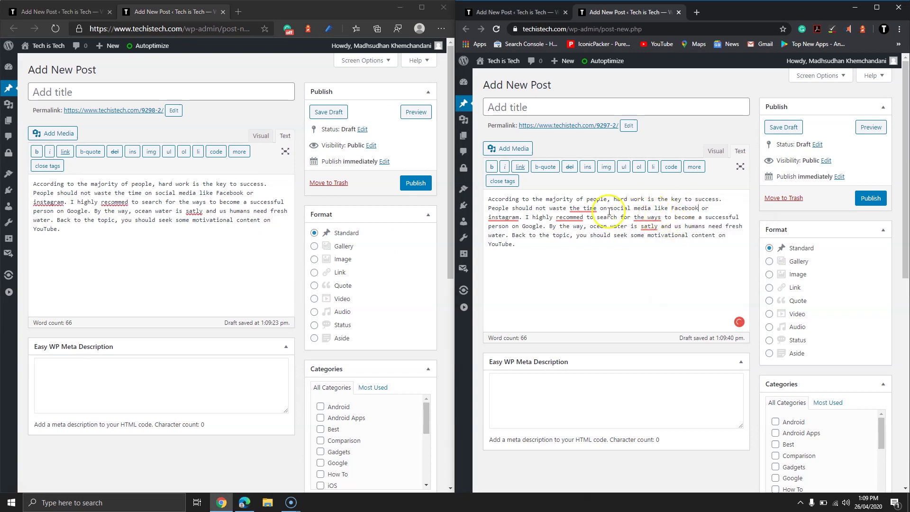
# Remove 'the' before 'time' in both drafts so they read 'waste time'.
pyautogui.moveTo(583, 209)
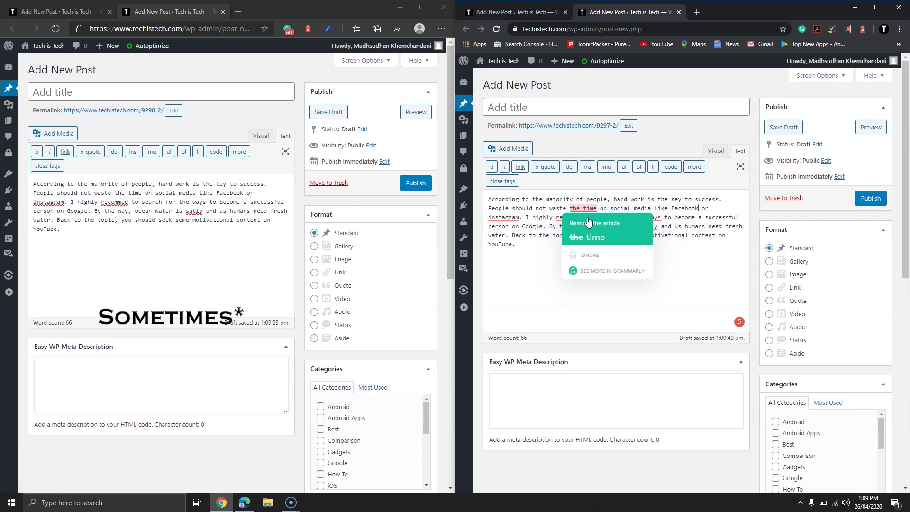
pyautogui.click(588, 222)
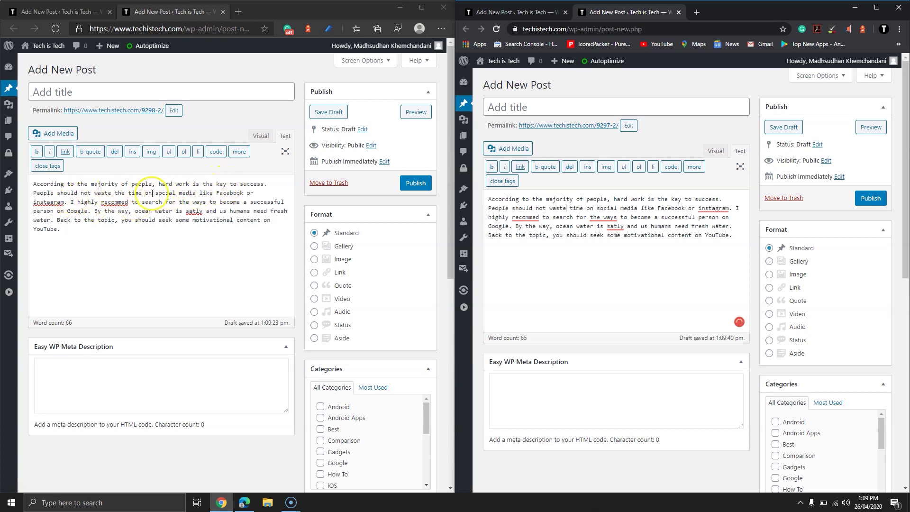
pyautogui.doubleClick(120, 193)
pyautogui.press('Delete')
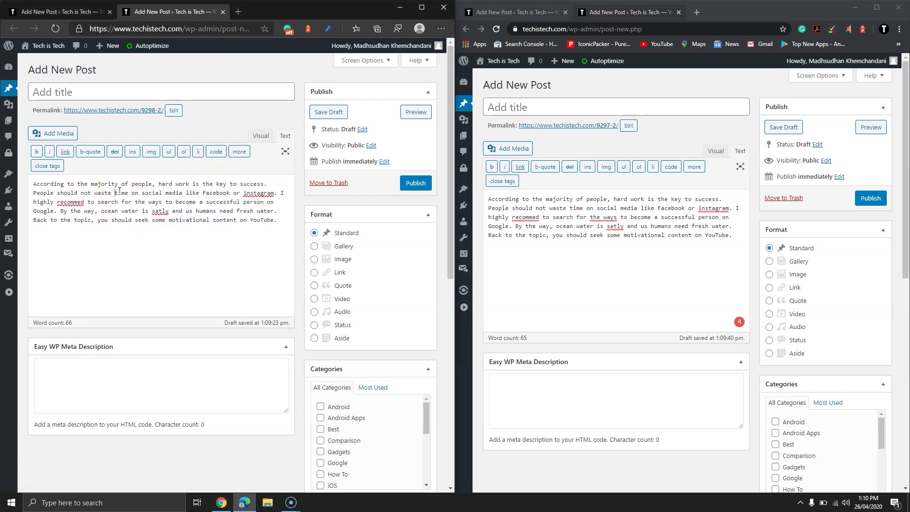
# Capitalise 'instagram' to 'Instagram' in both drafts.
pyautogui.click(712, 209)
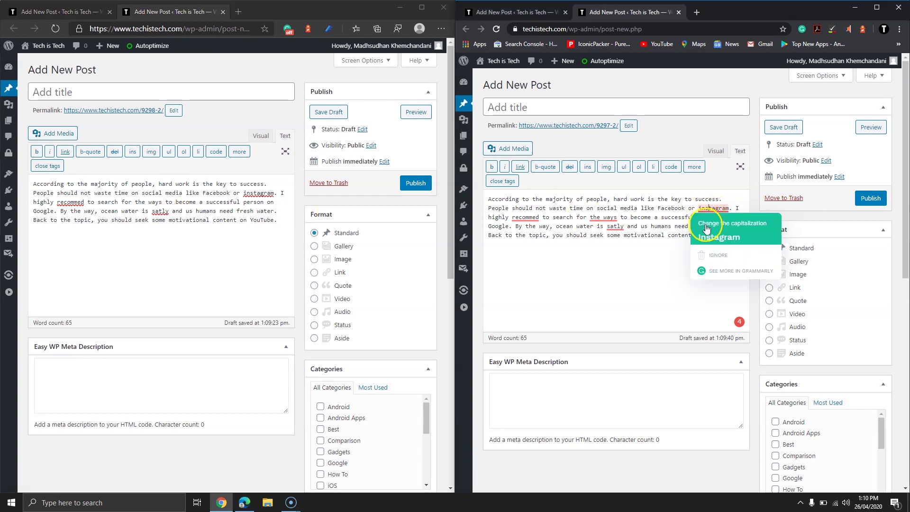
pyautogui.click(711, 281)
pyautogui.click(250, 193)
pyautogui.click(216, 275)
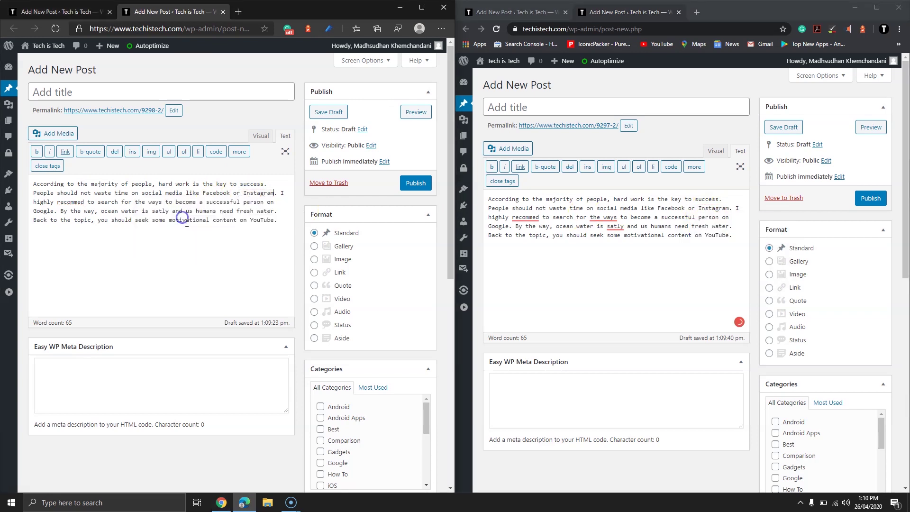
pyautogui.click(233, 237)
# Correct 'recommed' to 'recommend' in both drafts.
pyautogui.click(70, 203)
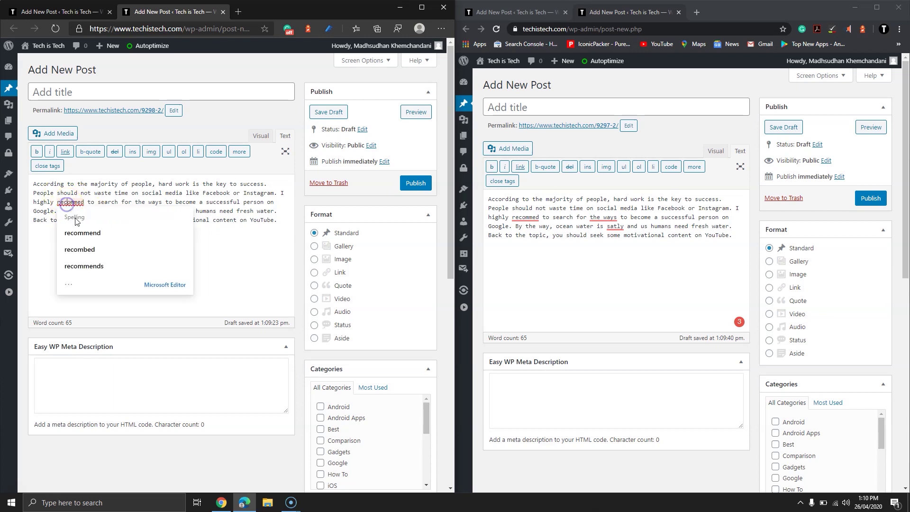
pyautogui.click(77, 234)
pyautogui.click(509, 218)
pyautogui.click(521, 232)
# Change 'the ways' to 'for ways' in both drafts and 'to search' to 'searching' on the right.
pyautogui.click(606, 217)
pyautogui.click(607, 231)
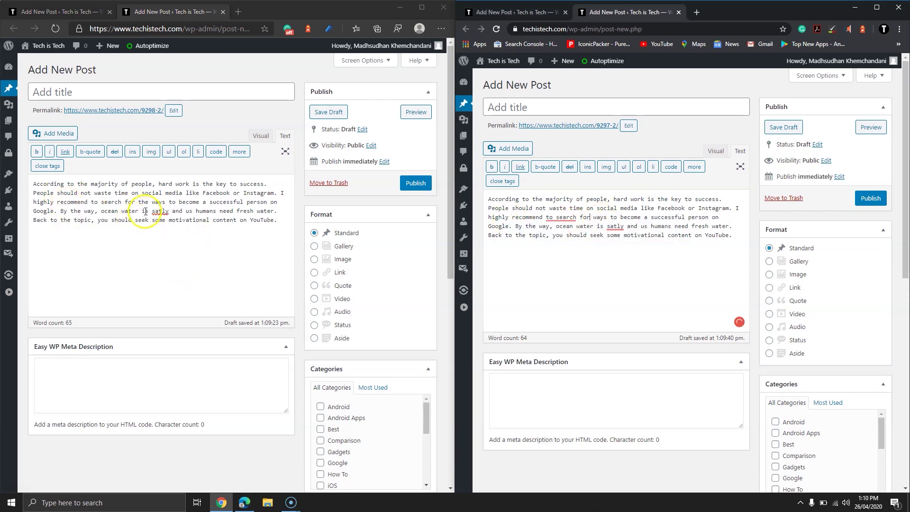
pyautogui.click(144, 202)
pyautogui.click(154, 216)
pyautogui.click(570, 219)
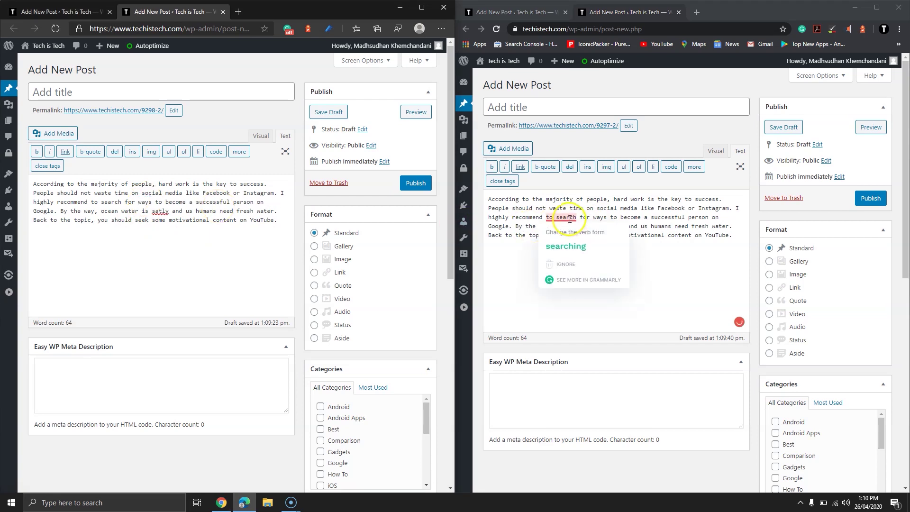
pyautogui.click(559, 245)
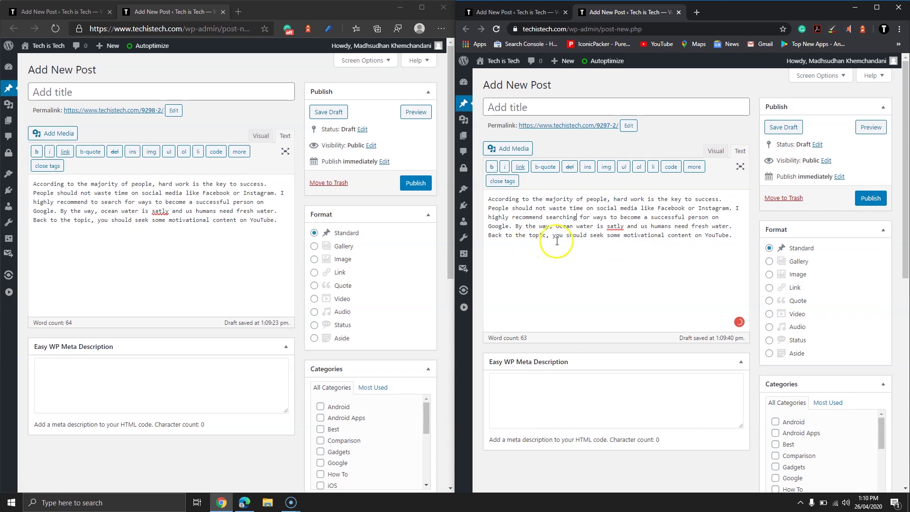
# Correct 'satly' to 'salty' in both drafts.
pyautogui.click(618, 226)
pyautogui.click(622, 241)
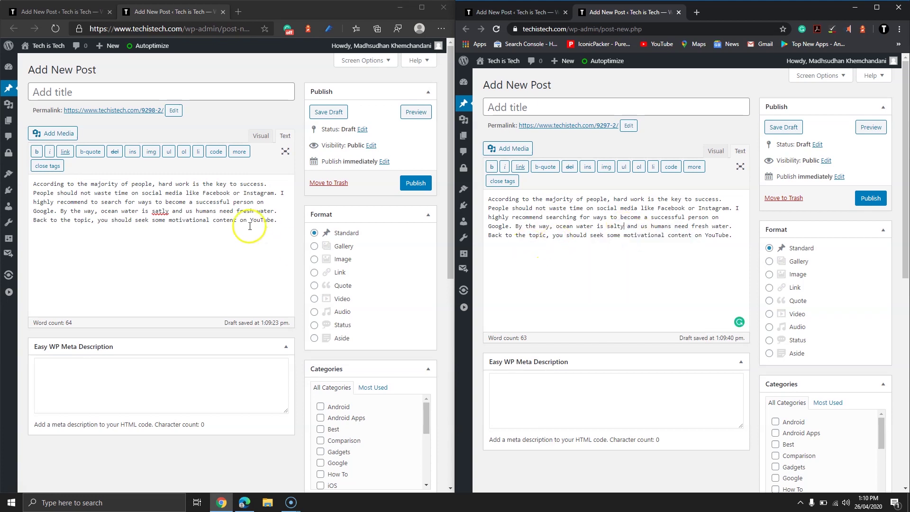
pyautogui.click(156, 210)
pyautogui.click(167, 242)
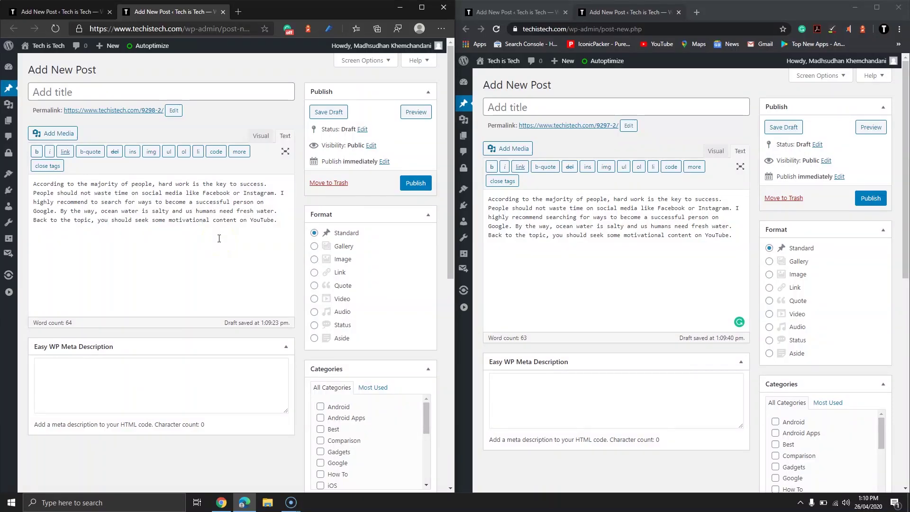
# Open and close Grammarly's full review of the right draft.
pyautogui.click(739, 326)
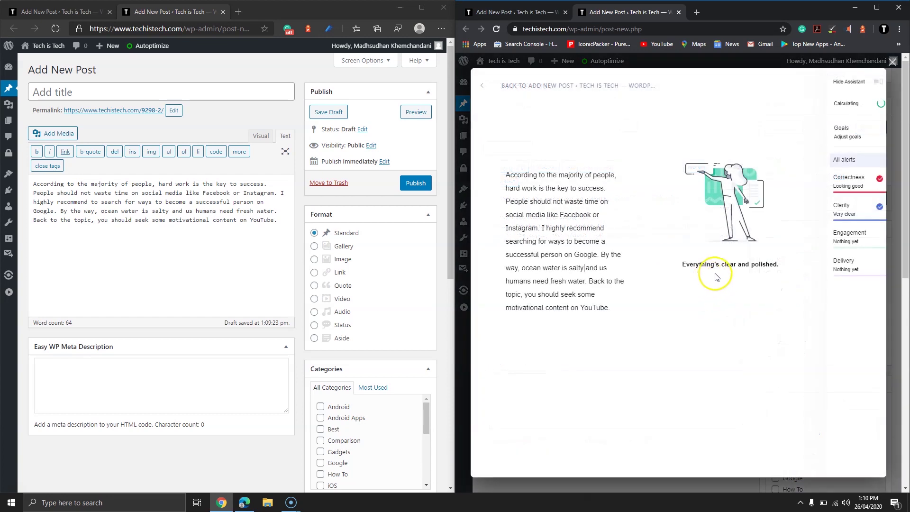
pyautogui.click(892, 62)
pyautogui.click(290, 242)
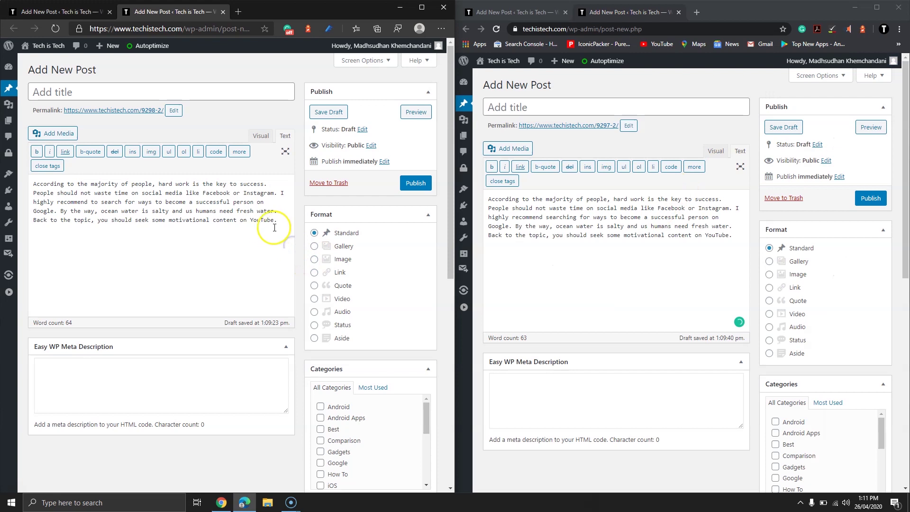
# Edit 'salty' in the left draft back to the misspelling 'satly'.
pyautogui.click(163, 211)
pyautogui.press('BackSpace')
pyautogui.write('l')
pyautogui.click(203, 232)
pyautogui.click(79, 216)
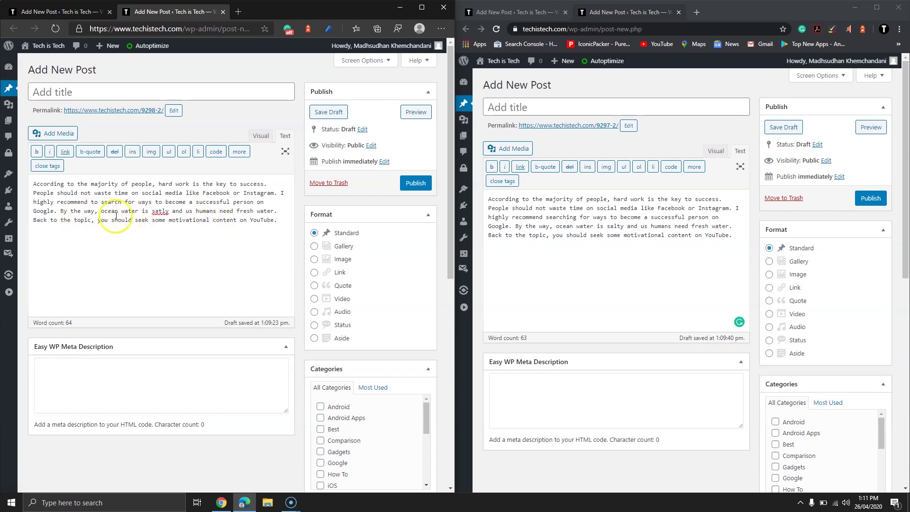
# Save the left post as a draft, then place the caret after 'satly'.
pyautogui.click(342, 114)
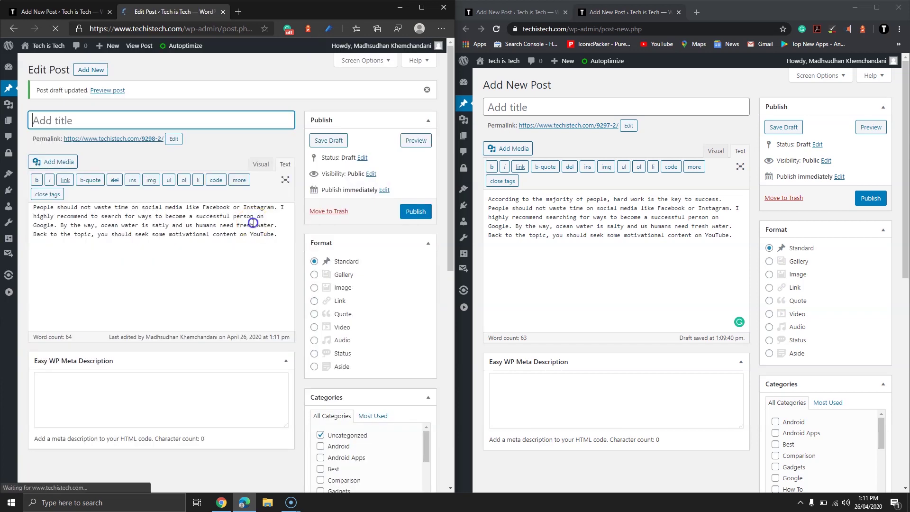
pyautogui.click(249, 242)
pyautogui.click(165, 240)
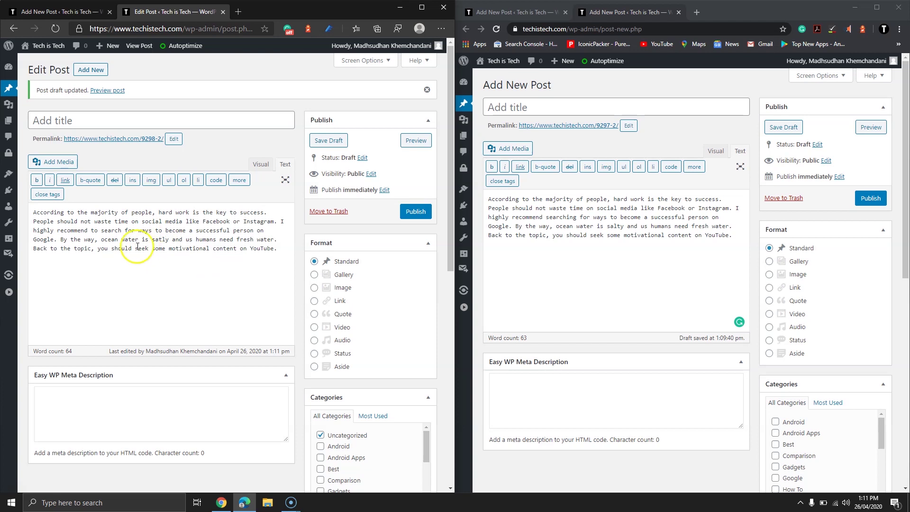
pyautogui.click(149, 260)
pyautogui.click(177, 239)
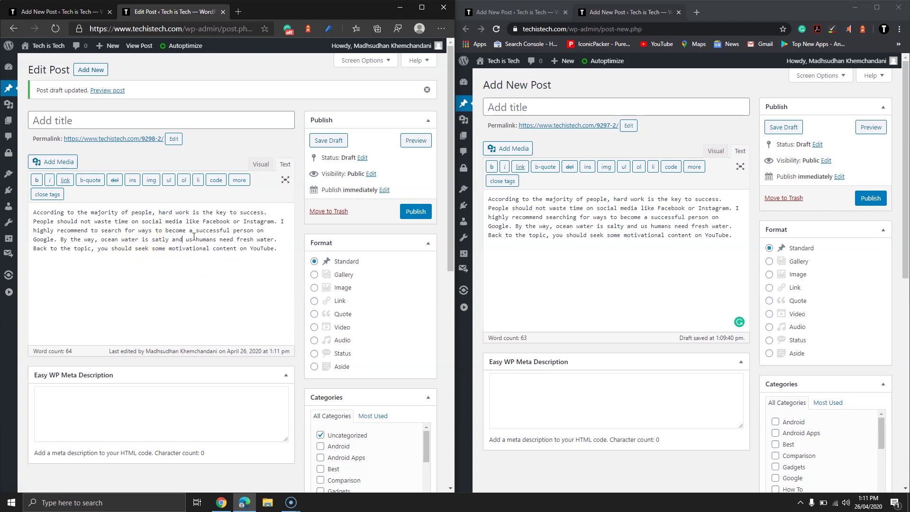